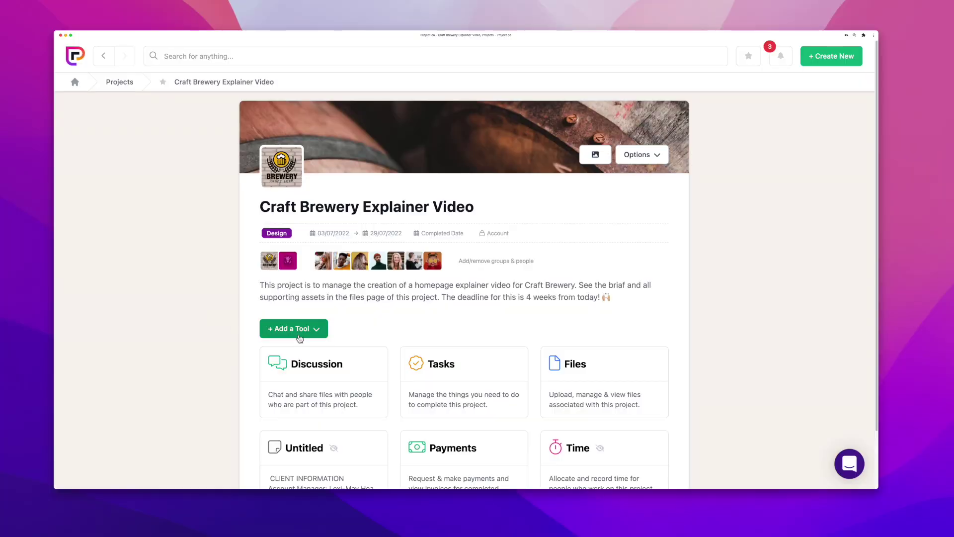
- Start a new single embed and choose Frame.io as its type
left_click(299, 337)
left_click(279, 374)
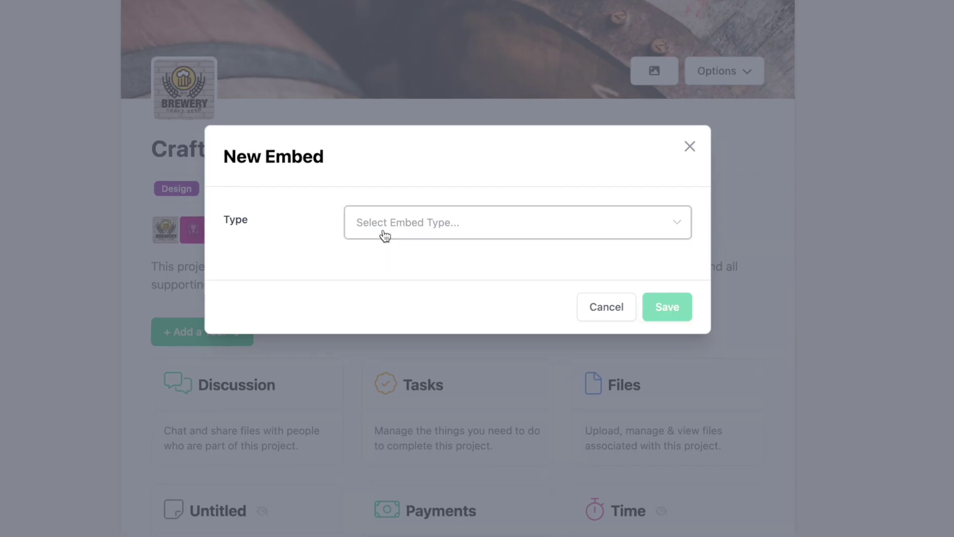
left_click(383, 234)
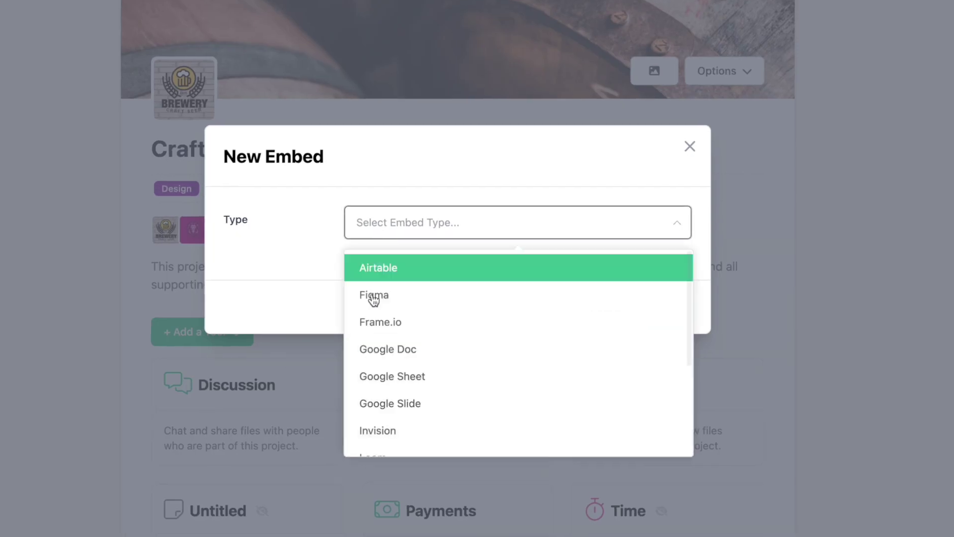
left_click(377, 322)
type("Video Review")
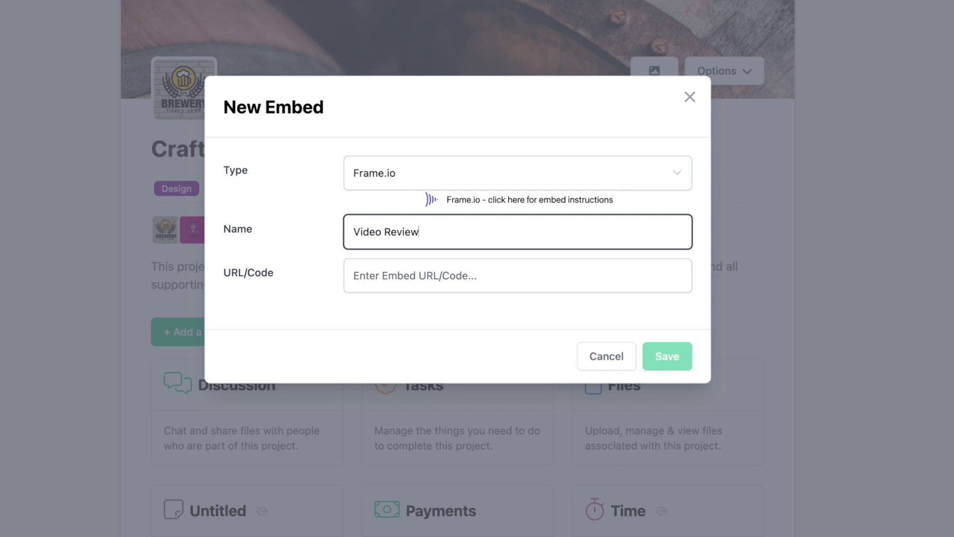
type("https://f.io/kSp8Ynvu")
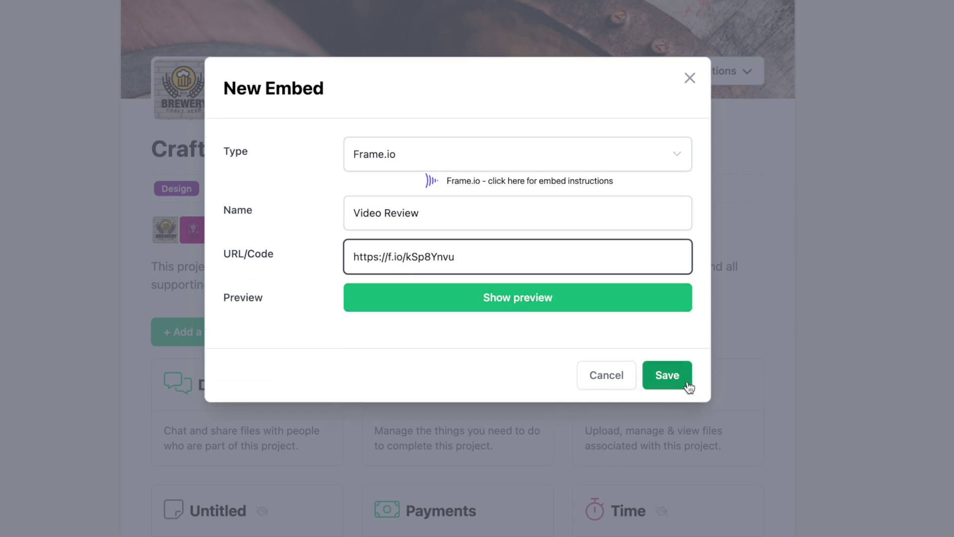
- Save the Frame.io embed named Video Review
left_click(687, 386)
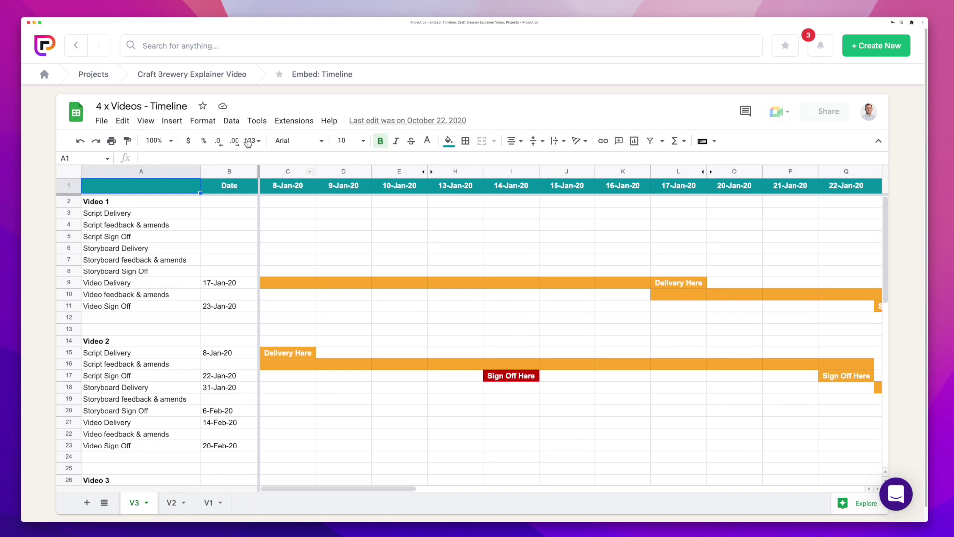
- Go back to the Craft Brewery Explainer Video page via its breadcrumb
left_click(217, 76)
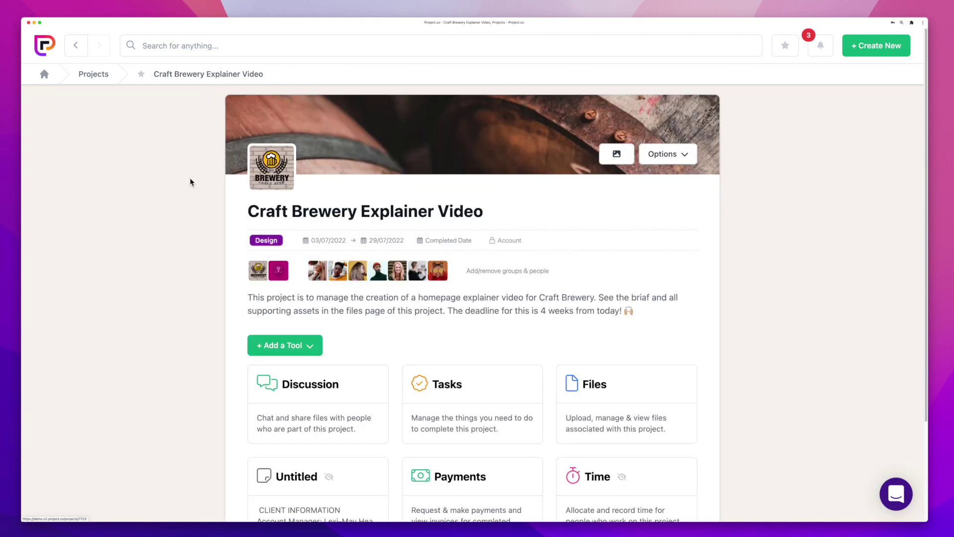
scroll(195, 384, "down", 3)
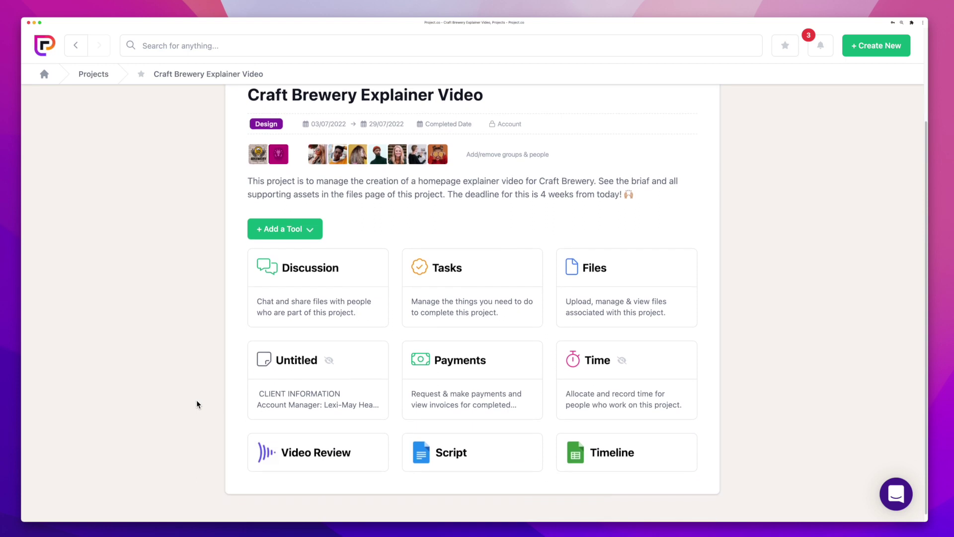